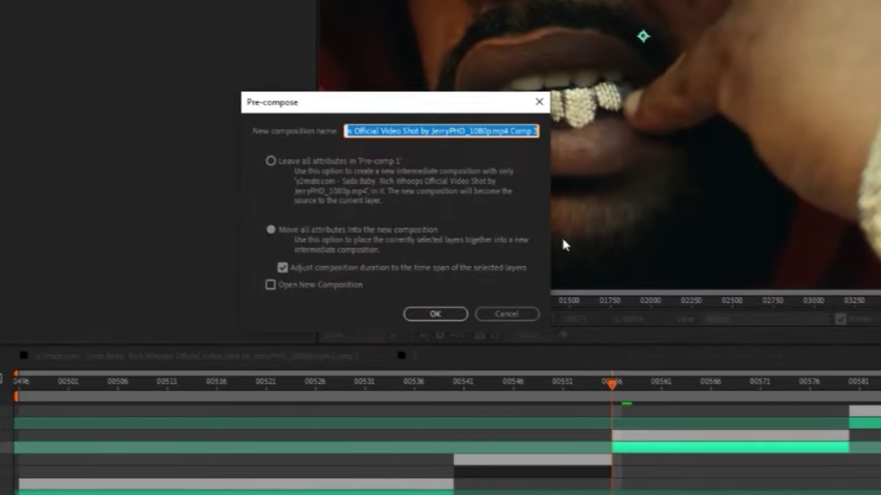
- Pre-compose the selected clip, moving all attributes into the new composition and adjusting its duration to the layer's time span
click(449, 324)
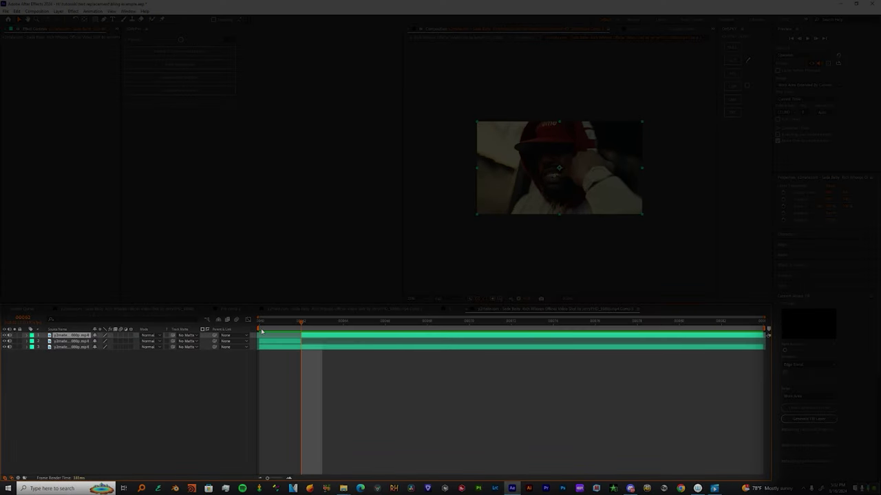
scroll(555, 169, up, 4)
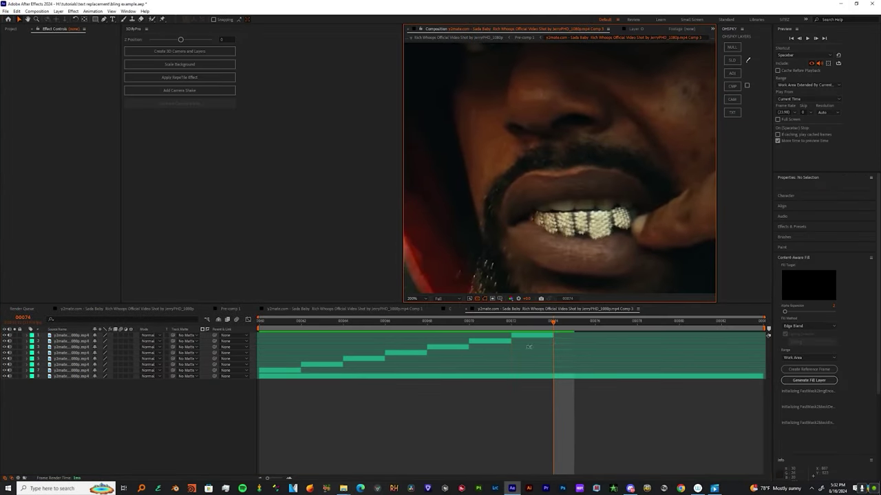
- Open the short clip starting at frame 60, isolate the jeweled tooth nearest the finger with the Roto Brush, and freeze the result
double_click(285, 373)
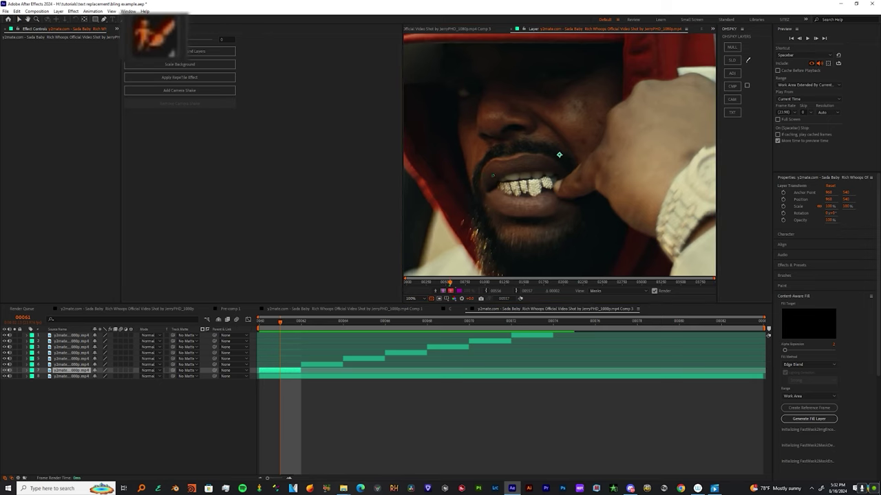
scroll(558, 155, up, 2)
key(Page_Up)
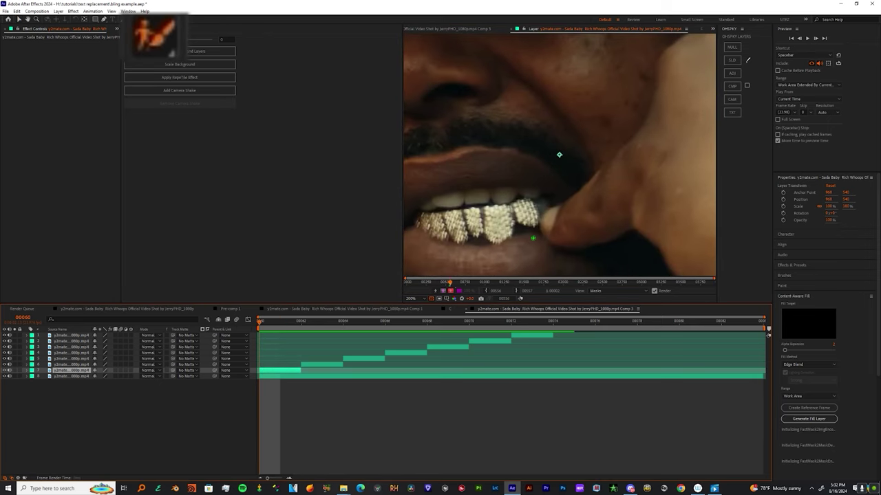
drag(531, 212, 532, 215)
mouse_move(534, 201)
mouse_down()
mouse_move(534, 216)
mouse_move(518, 211)
mouse_up()
click(301, 322)
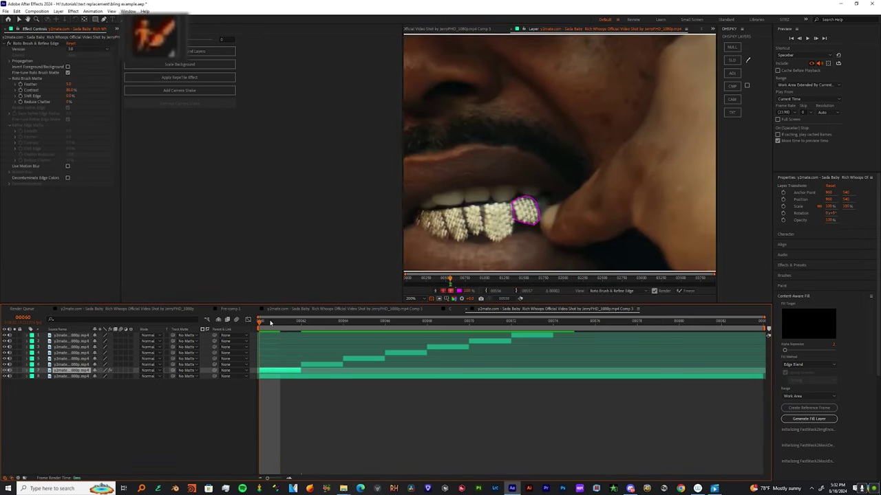
click(686, 292)
click(686, 291)
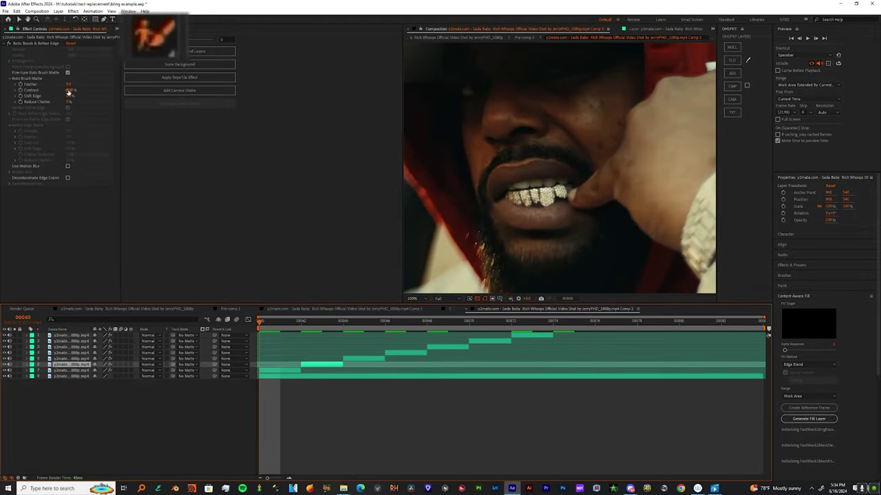
- Apply the Optical Glow effect to the isolated tooth clip that starts at frame 60
click(269, 371)
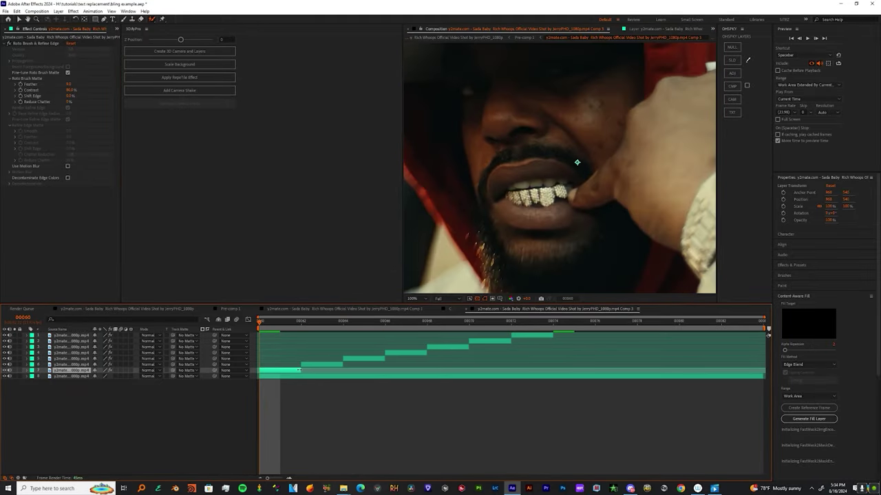
key(ctrl+space)
text(optical)
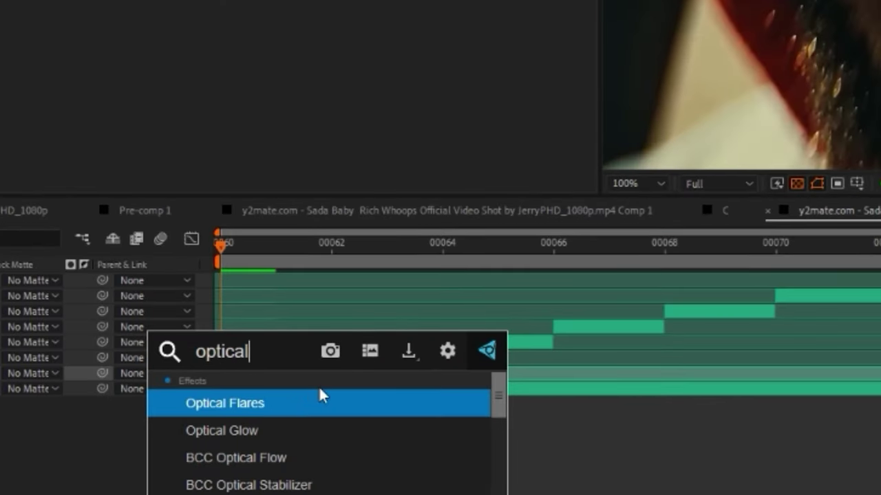
key(Down)
key(Return)
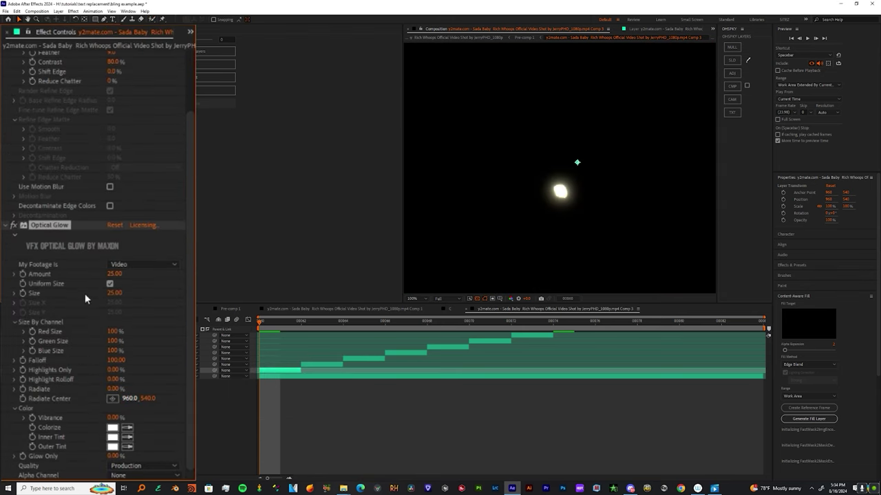
- Set the Optical Glow size to 92, its quality to Extreme and its alpha channel to Generate (Unmult)
drag(128, 292, 265, 197)
drag(115, 292, 88, 298)
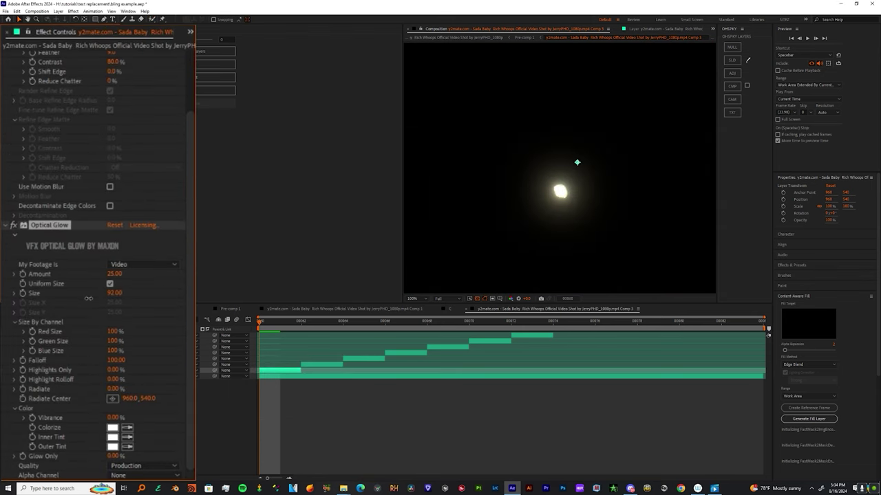
click(130, 459)
click(122, 479)
click(135, 491)
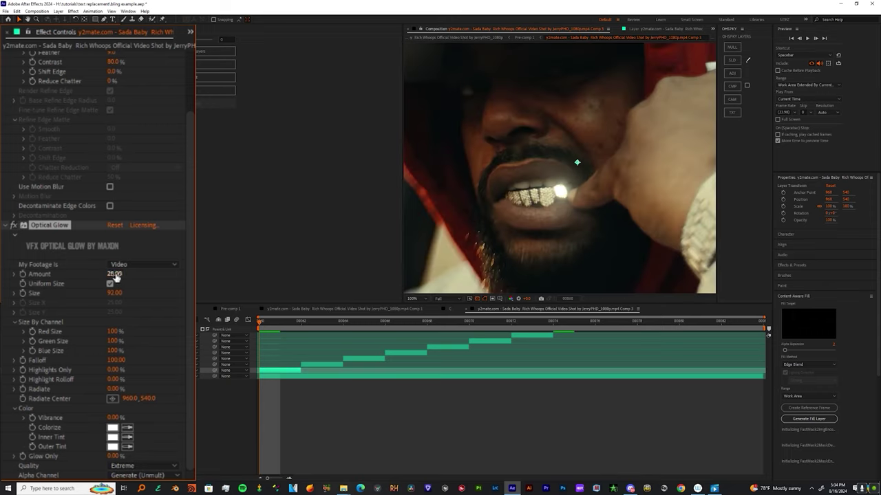
- Set the Optical Glow amount to 51 and Highlights Only to 64%
drag(116, 275, 145, 275)
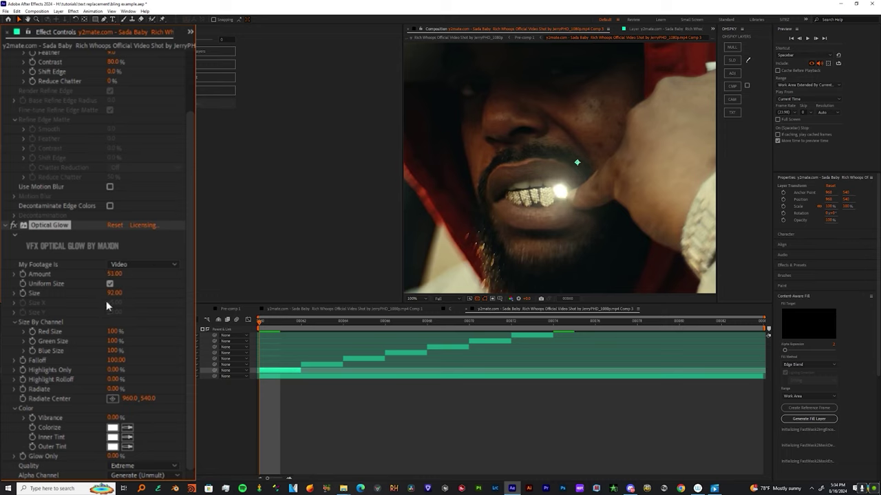
drag(133, 293, 179, 297)
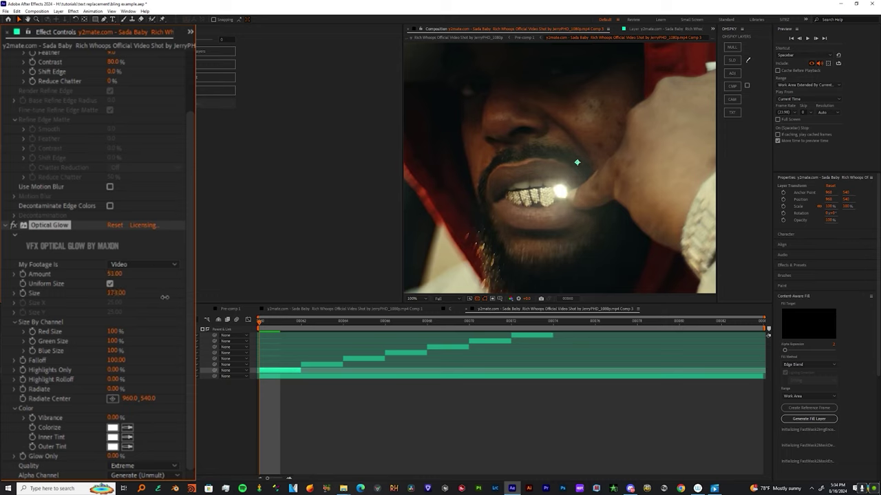
drag(117, 370, 165, 371)
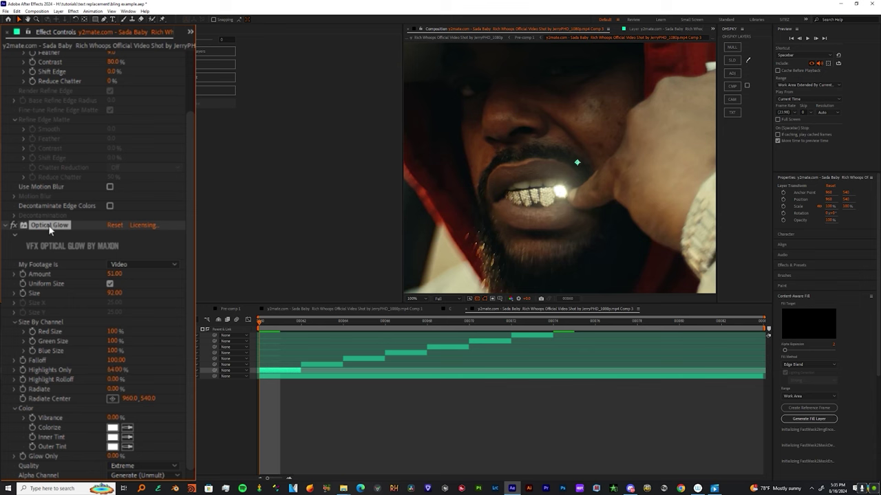
- Copy the configured Optical Glow effect onto the successive isolated tooth clips starting at frames 62, 64, 66, 68 and 70
click(304, 324)
click(307, 366)
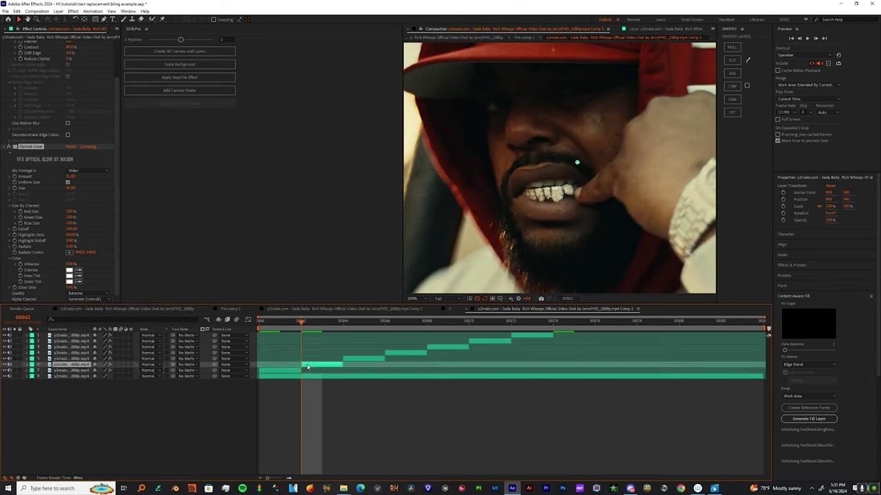
key(ctrl+v)
click(348, 324)
click(355, 359)
key(ctrl+v)
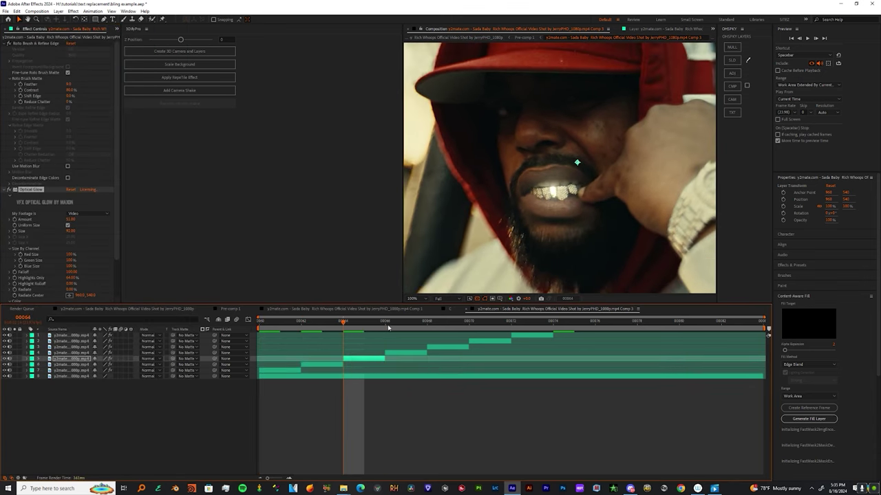
click(387, 325)
click(397, 354)
key(ctrl+v)
click(427, 323)
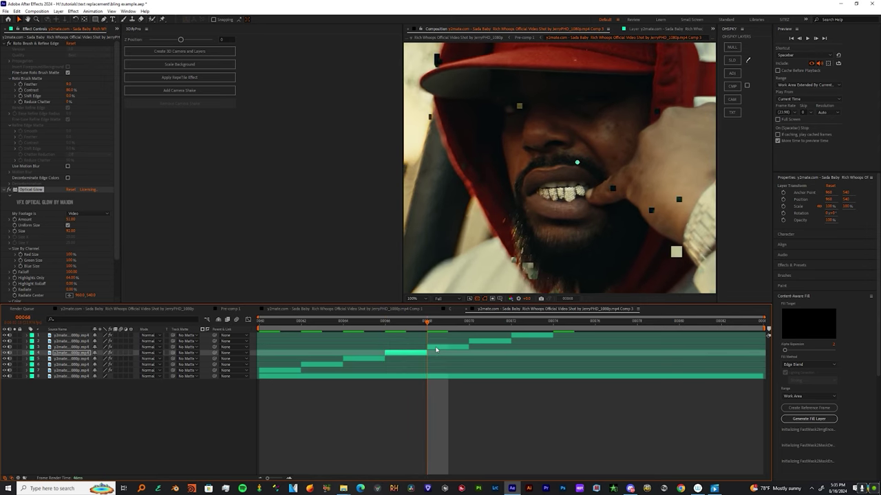
click(440, 347)
click(469, 322)
click(484, 342)
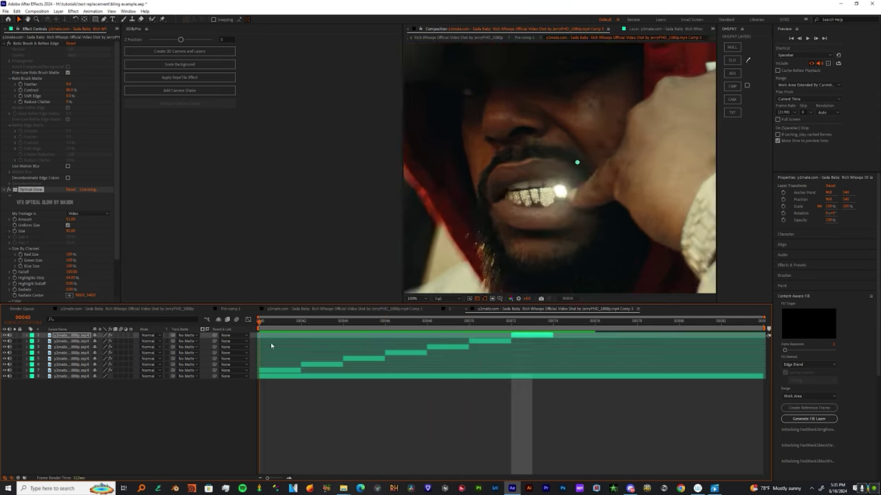
- Duplicate the full-length footage layer beneath the tooth clips and apply the S_Glint effect to the upper copy
drag(271, 344, 262, 374)
click(292, 378)
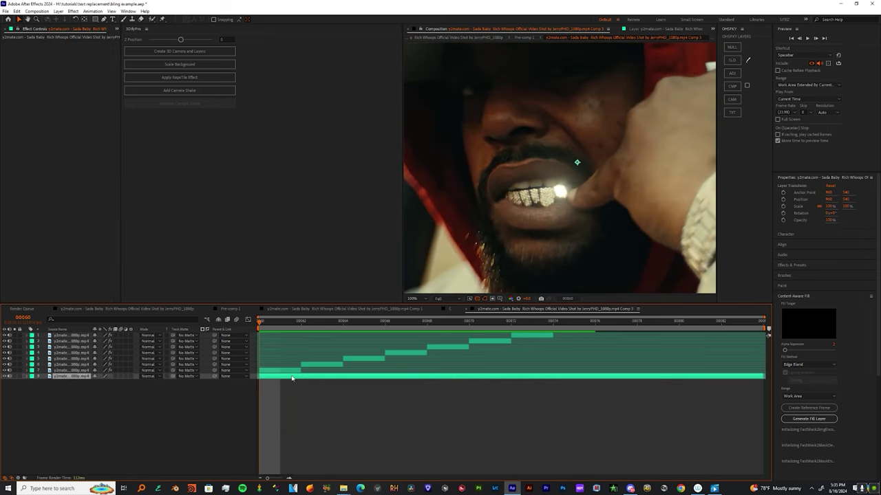
drag(385, 326, 527, 348)
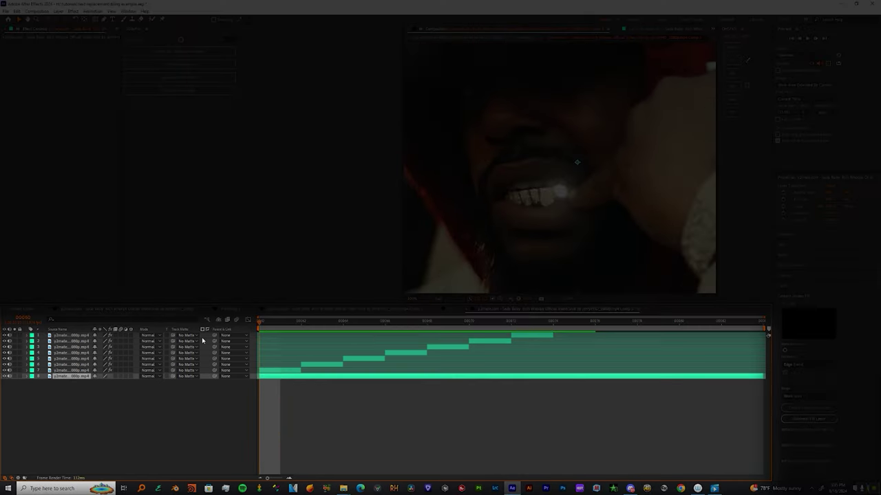
key(ctrl+d)
key(ctrl+space)
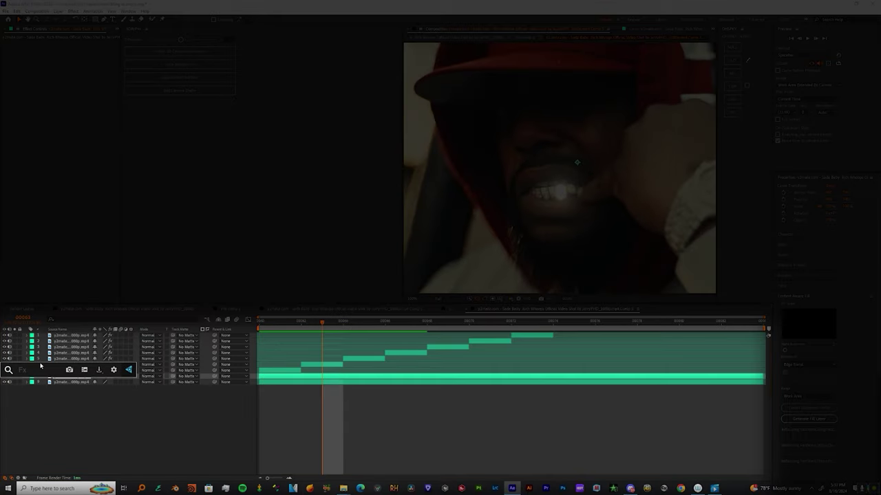
text(glint)
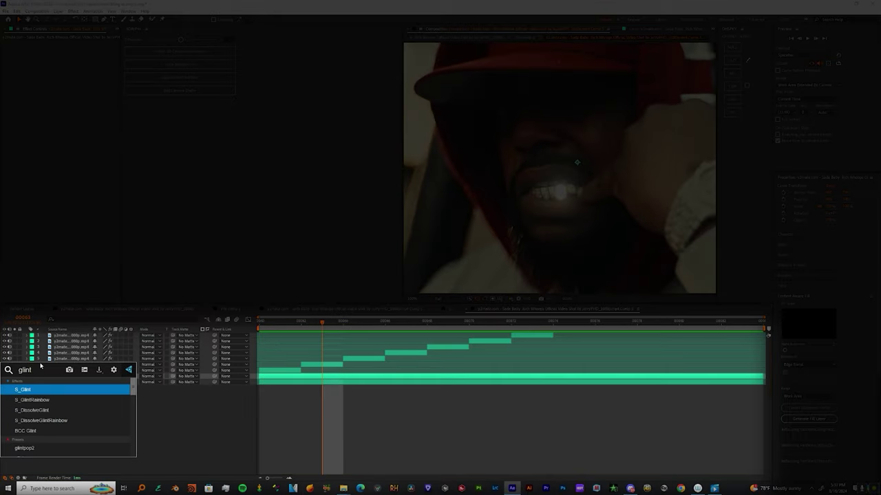
key(Return)
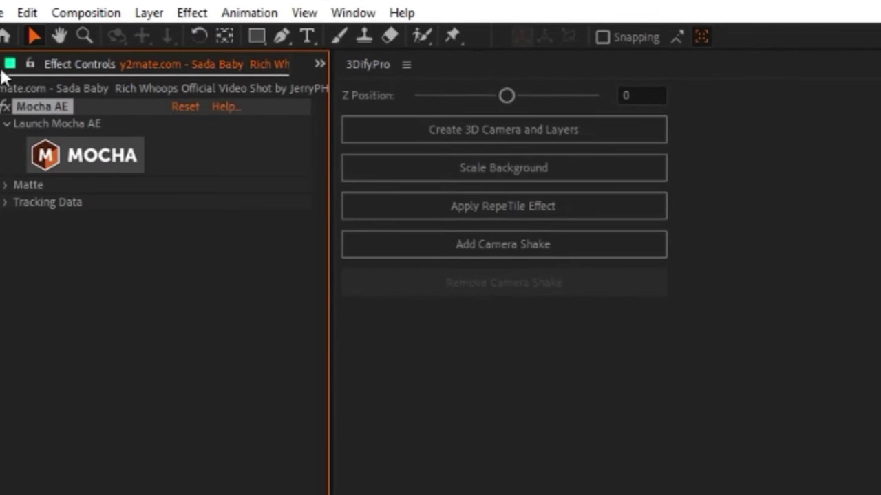
- Launch Mocha AE from the effect on the uppermost full-length footage copy
click(71, 161)
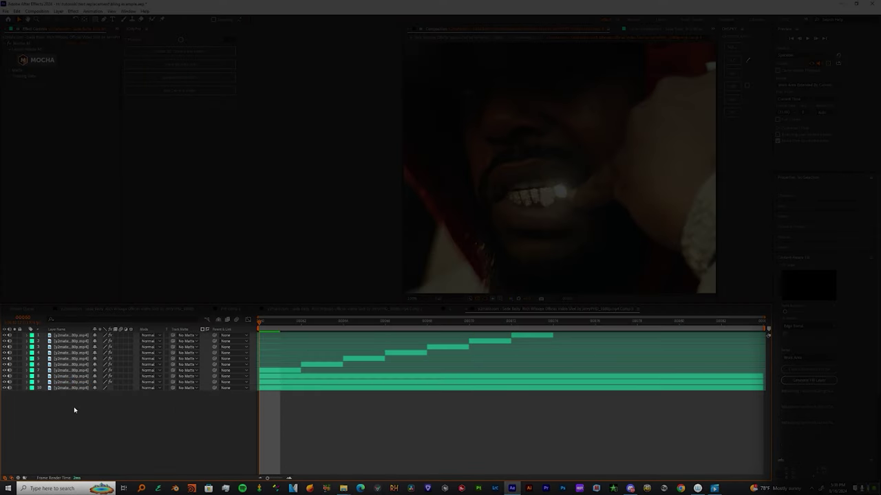
- Rename the S_Glint footage layer as main glint and the Mocha AE layer above it as light sweep
click(68, 382)
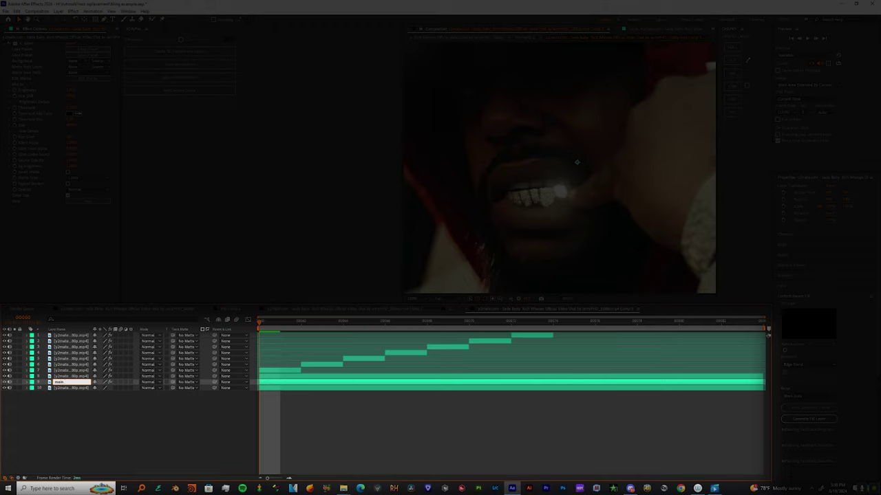
key(Return)
click(76, 377)
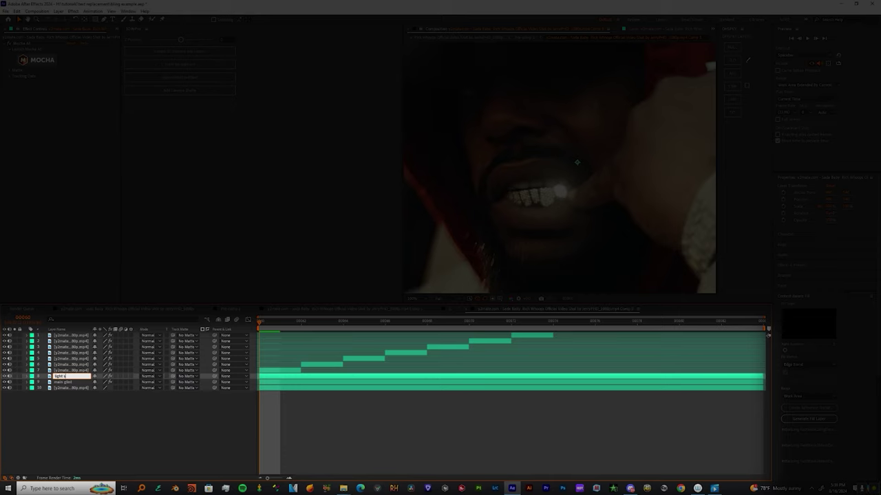
key(Return)
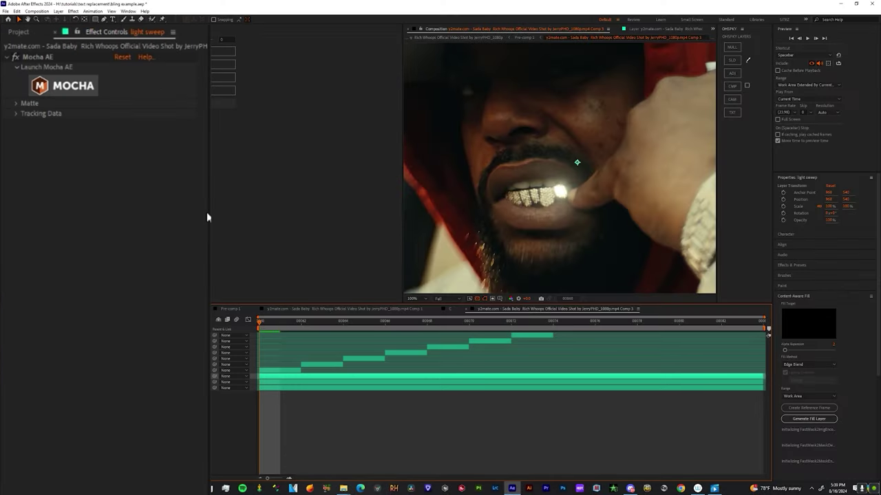
- Create After Effects masks from the Mocha matte on the light sweep layer and feather the mask by 11 pixels
click(23, 106)
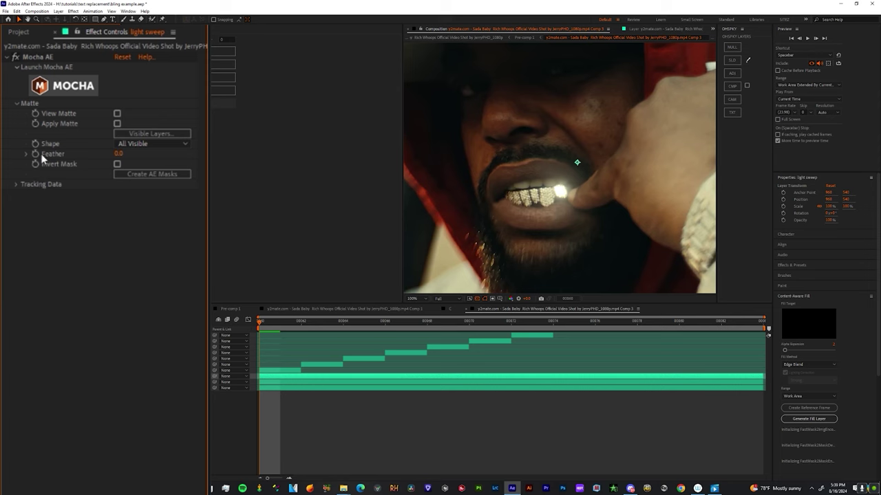
click(155, 176)
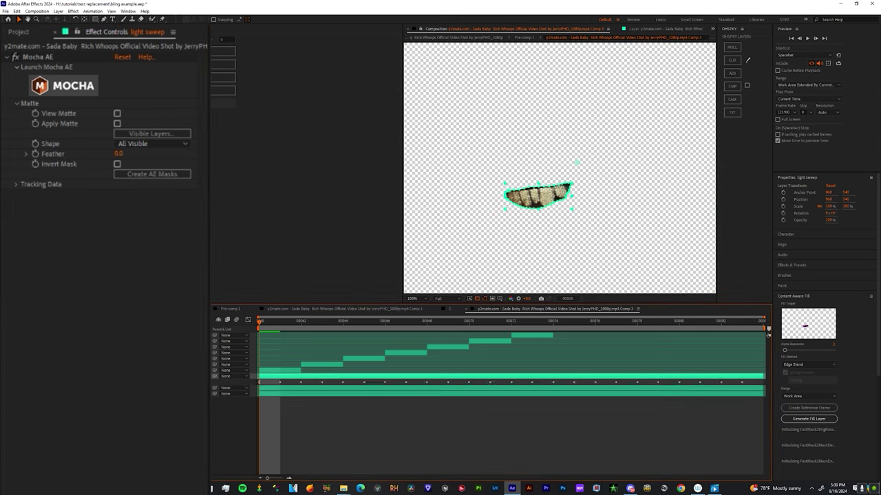
drag(102, 395, 102, 394)
click(198, 434)
- Apply the CC Light Sweep effect to the masked light sweep layer
click(64, 377)
key(ctrl+space)
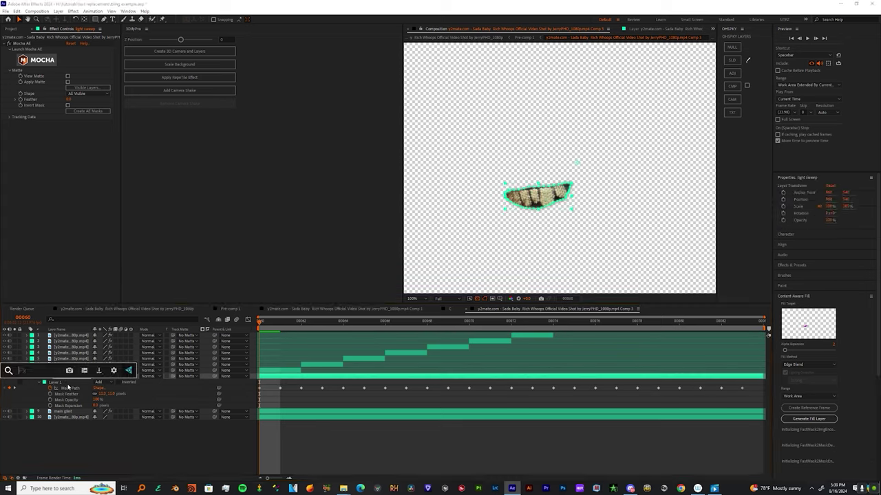
text(light sweep)
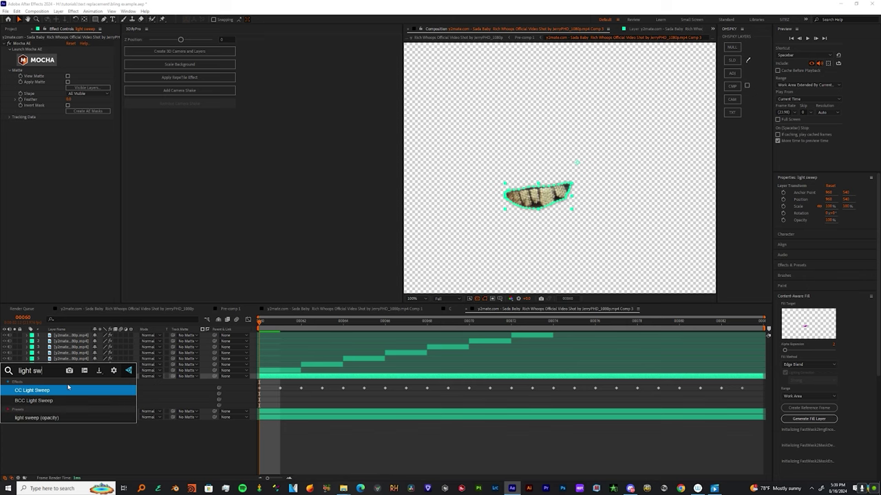
key(Return)
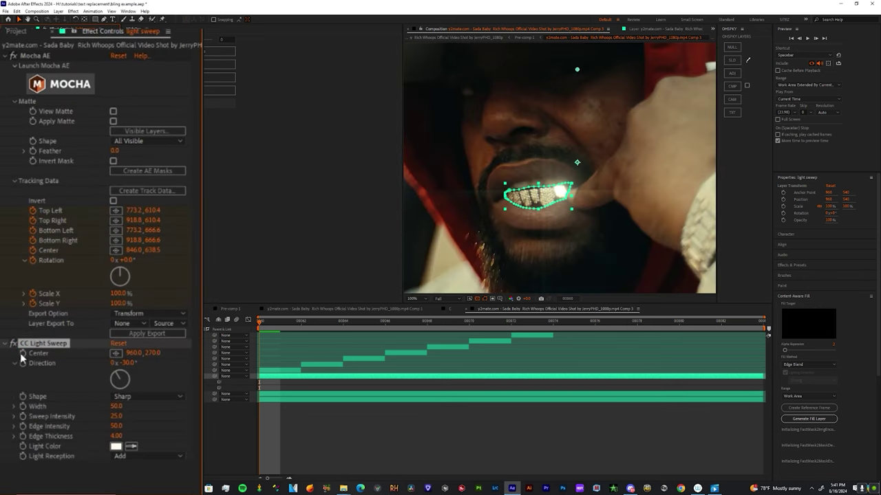
- Keyframe the CC Light Sweep center from the right end of the teeth at frame 74 to the left end at frame 79
click(114, 353)
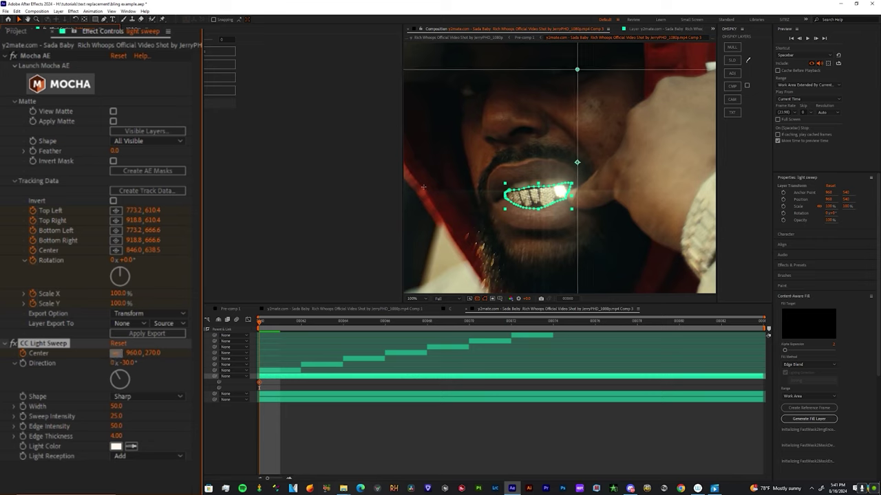
click(570, 187)
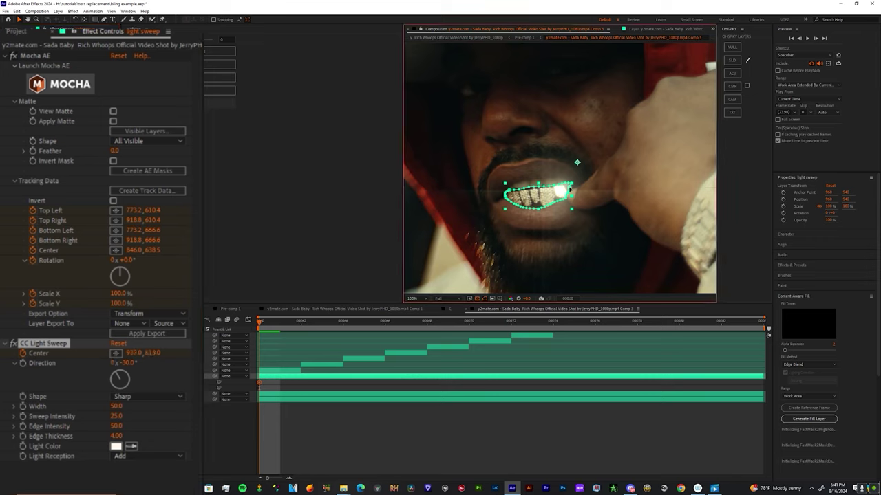
drag(273, 388, 658, 387)
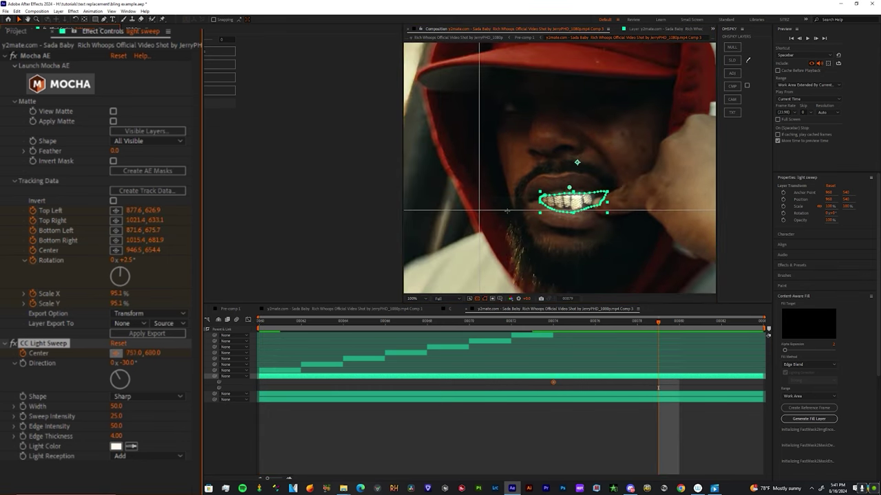
click(543, 203)
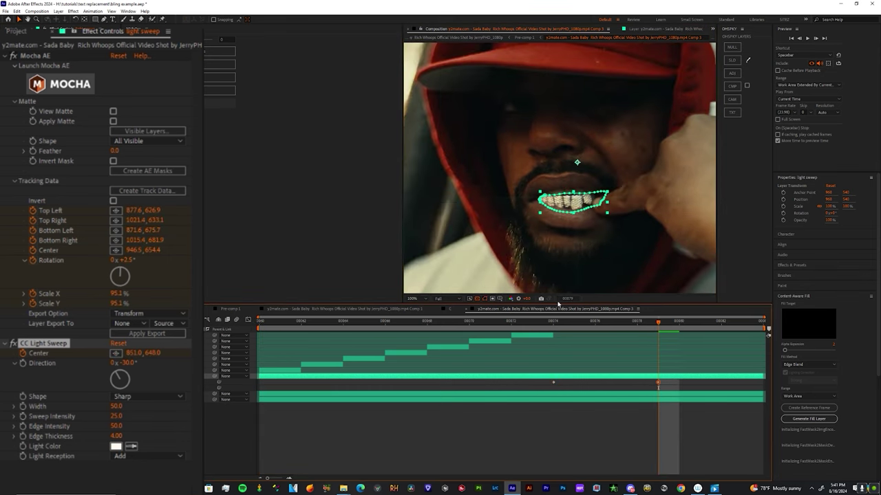
click(554, 321)
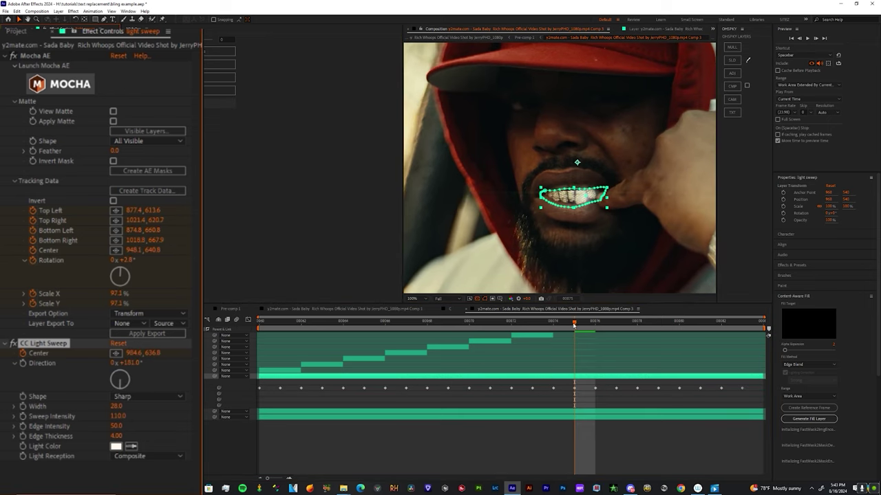
- Play back the composition to check the light sweep moving across the teeth
drag(574, 325, 471, 347)
key(space)
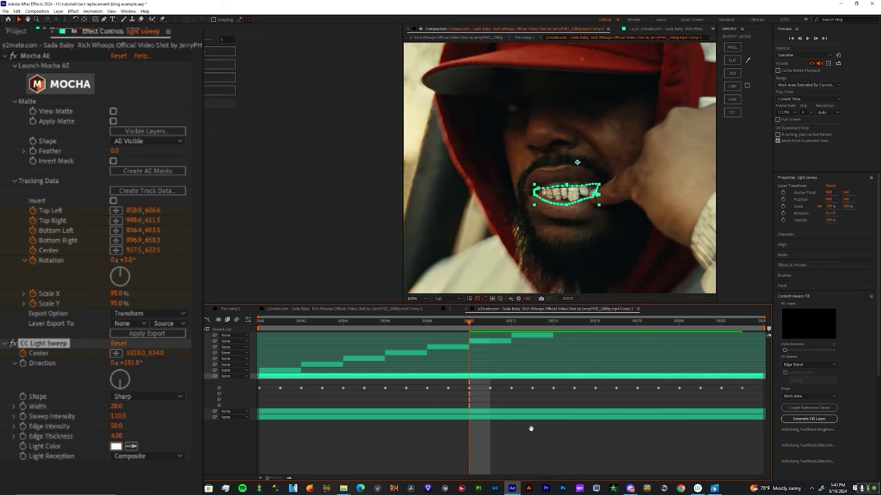
key(space)
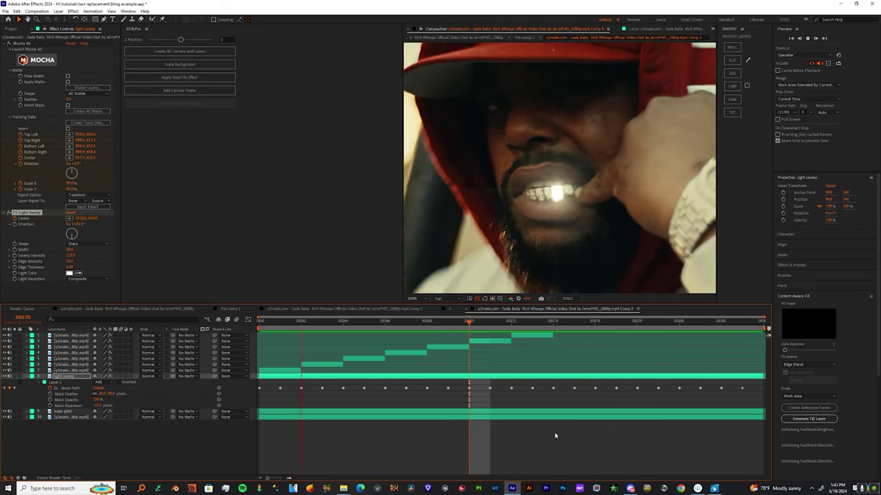
key(space)
- Apply Optical Glow to the light sweep layer with Amount 9, Size 41 and Highlights Only 82%
text(optical)
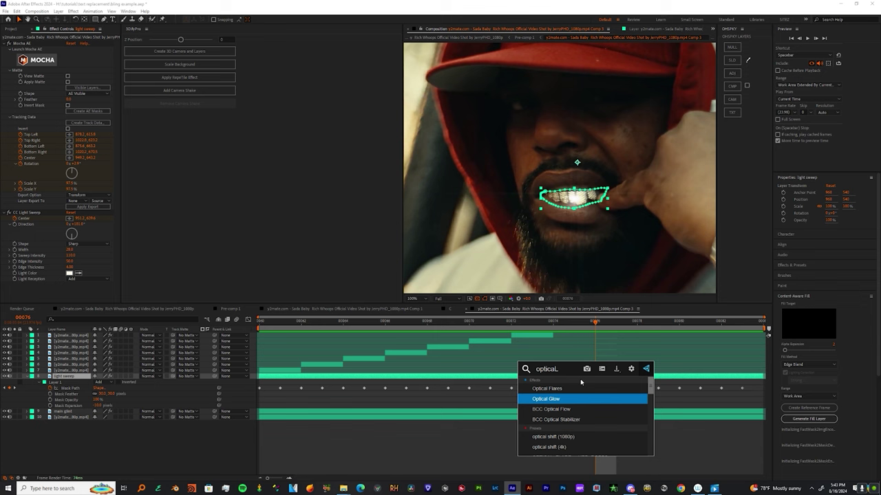
key(Return)
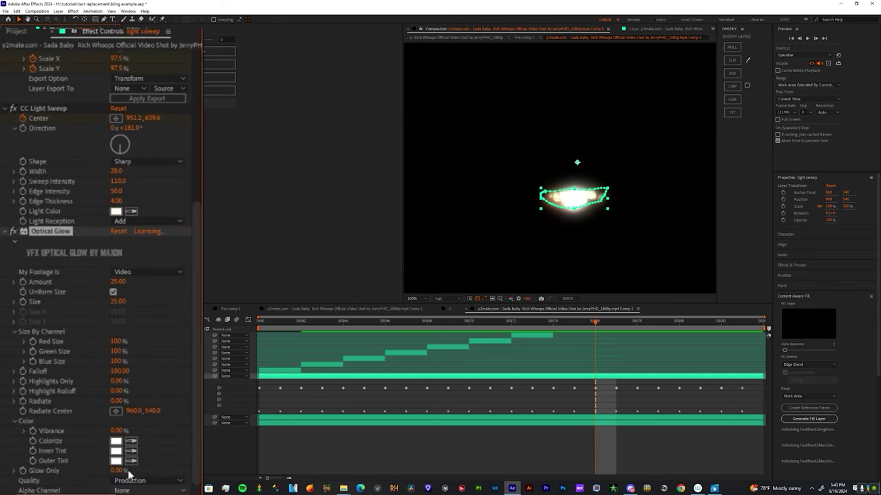
drag(122, 381, 176, 389)
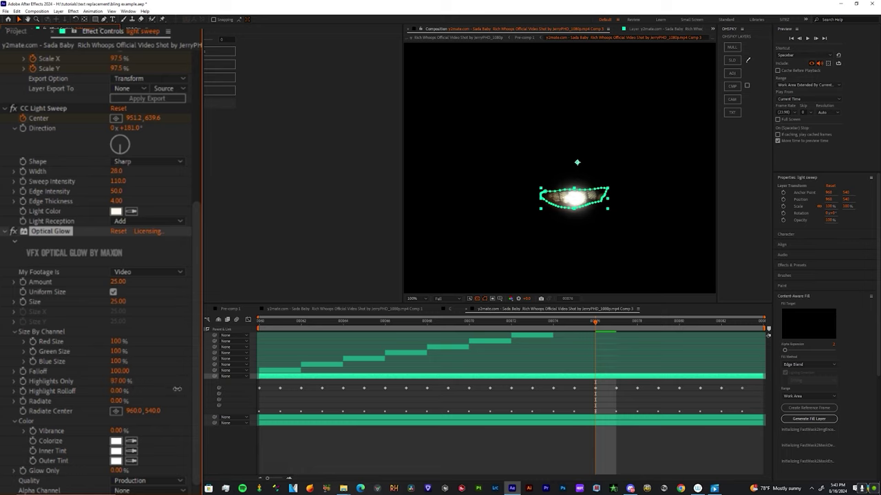
drag(118, 304, 103, 289)
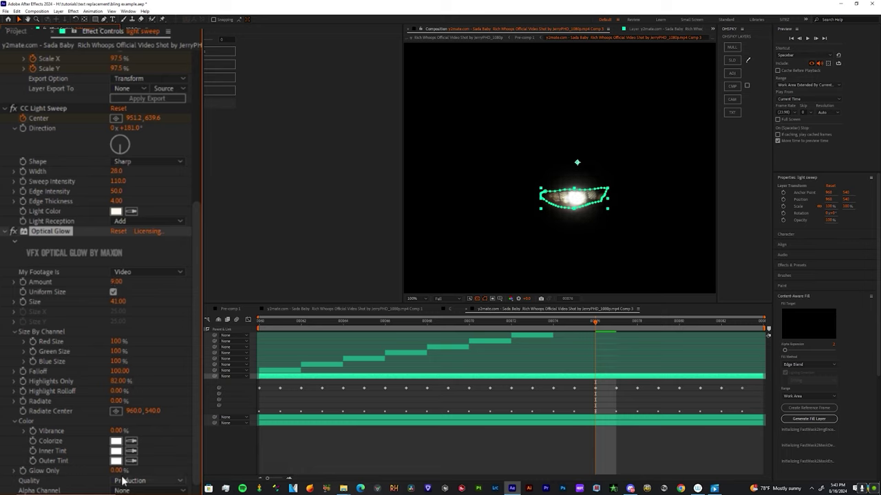
- Set Optical Glow's Glow Only to 100%, Quality to Extreme and Alpha Channel to Generate (Unmult), and check the glow over the footage
drag(119, 471, 201, 478)
click(142, 481)
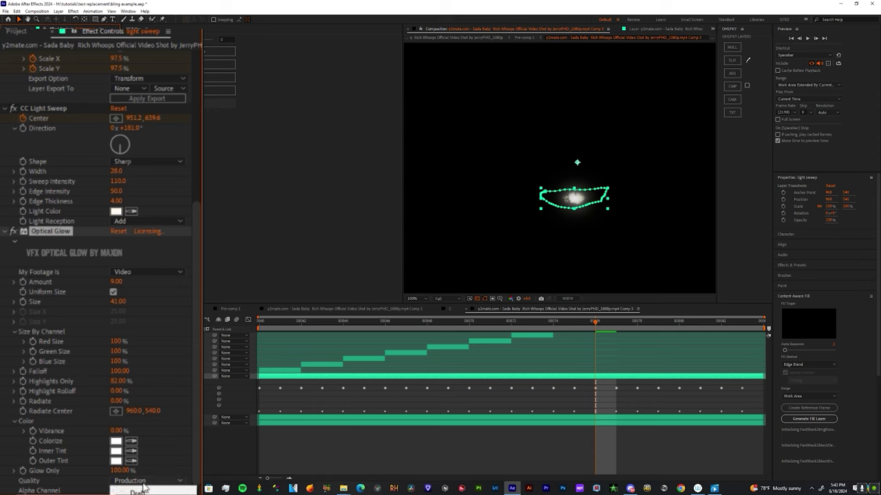
click(139, 492)
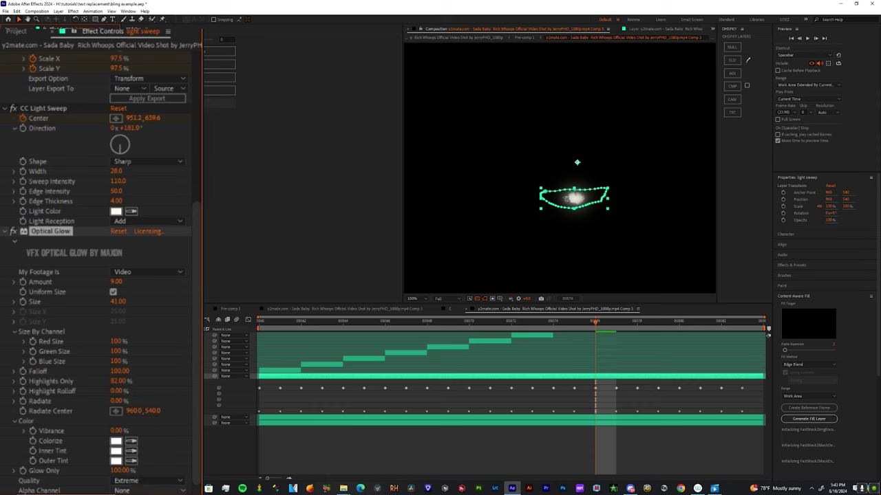
click(551, 331)
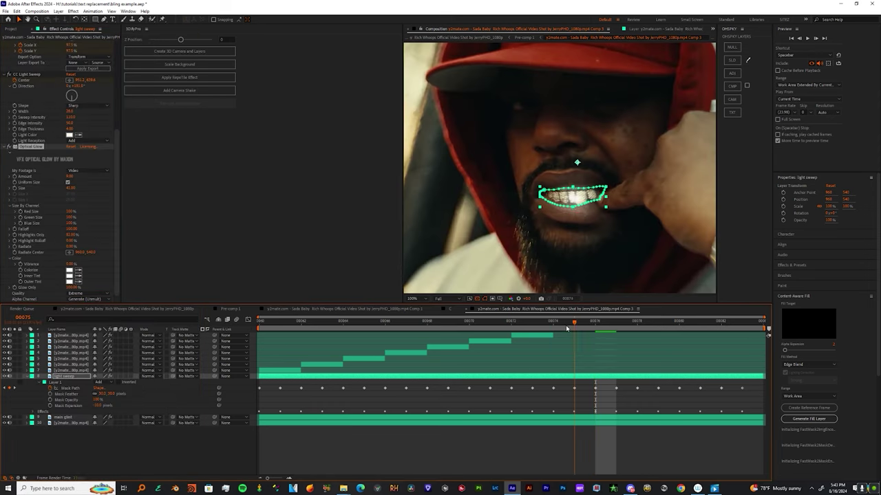